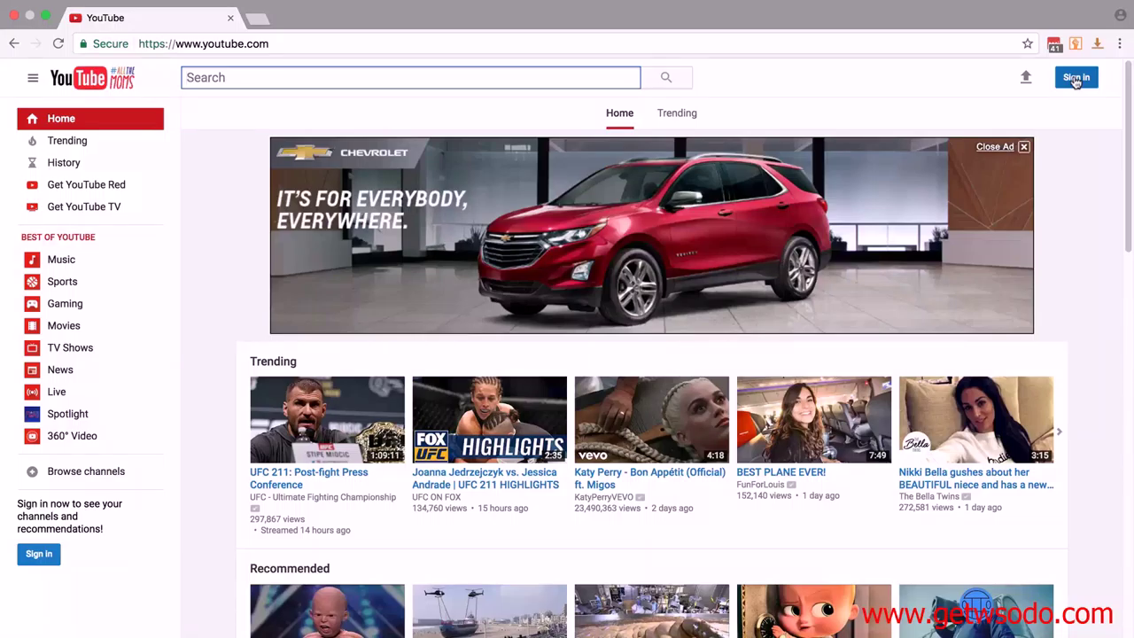
Start creating a new Google account that gets a new Gmail address.
{"action": "left_click", "coordinate": [1077, 78]}
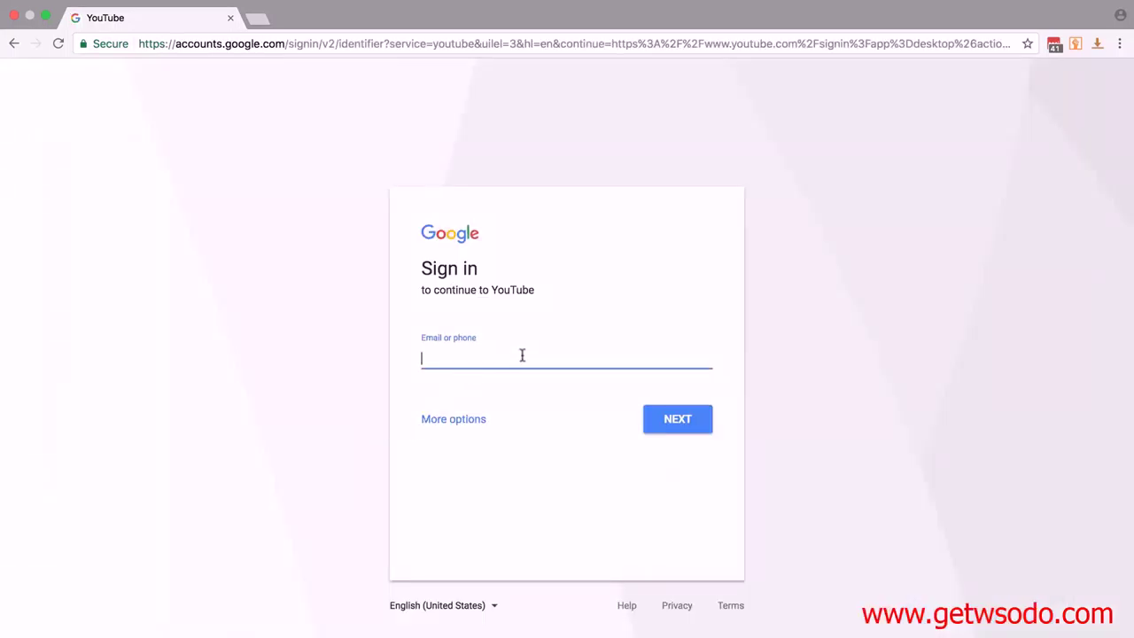
{"action": "left_click", "coordinate": [456, 427]}
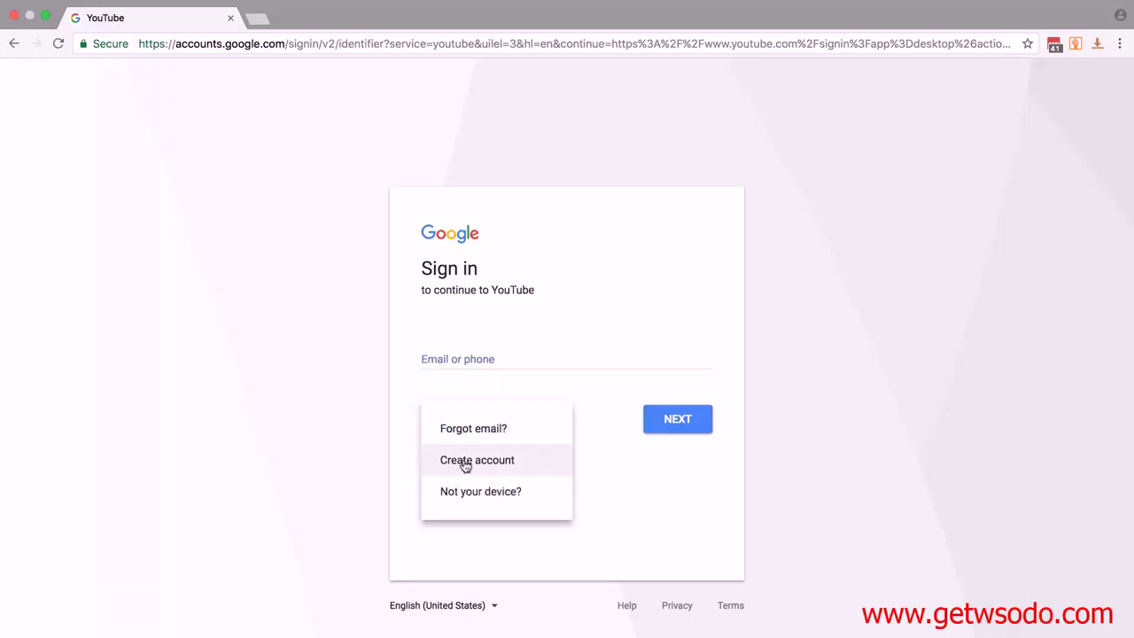
{"action": "left_click", "coordinate": [465, 467]}
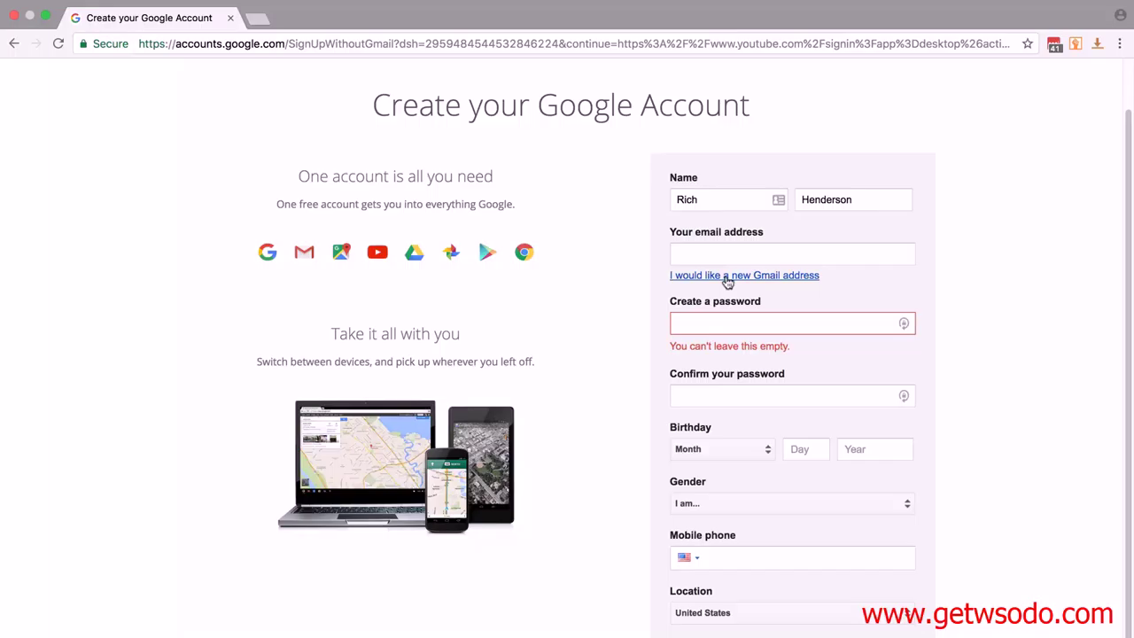
{"action": "left_click", "coordinate": [727, 277]}
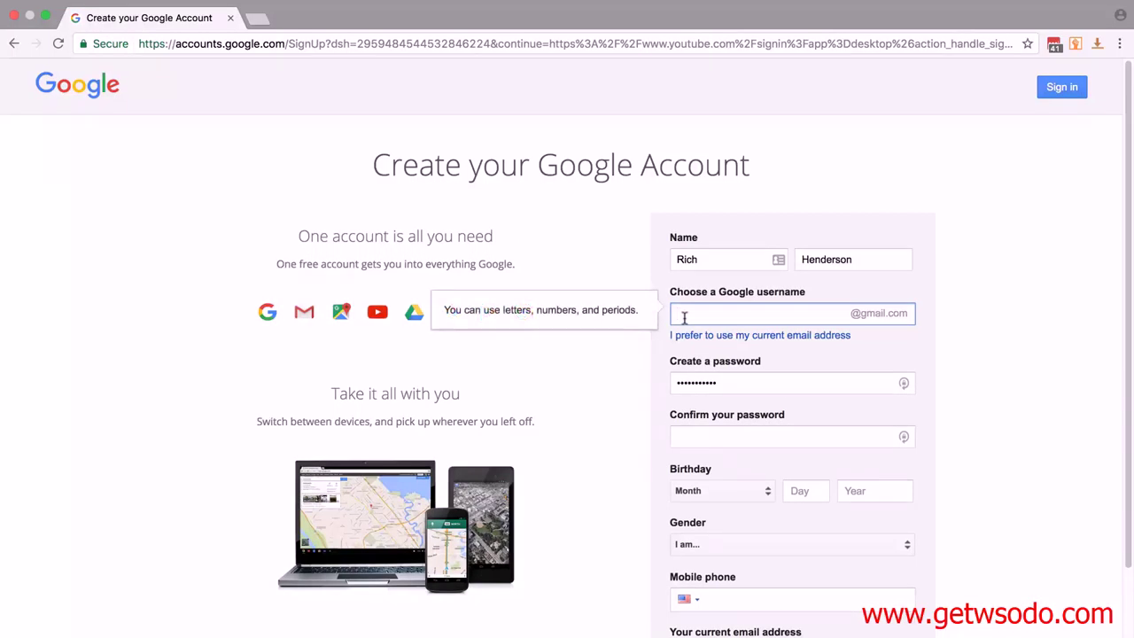
Enter the new Gmail username and a matching account password.
{"action": "type", "text": "charterkitchen"}
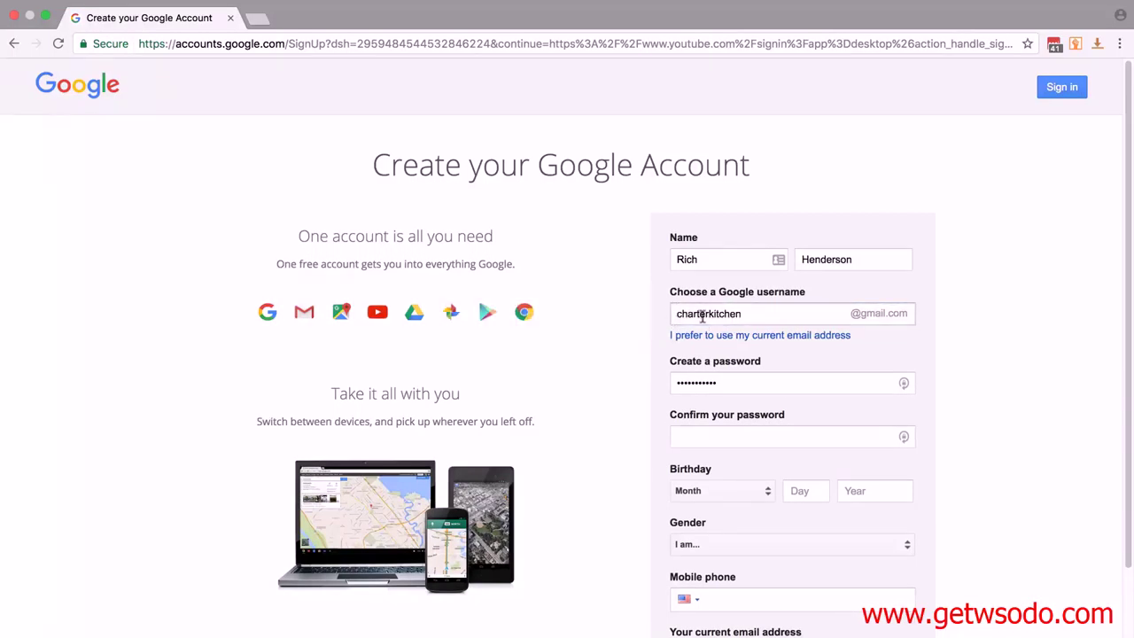
{"action": "left_click", "coordinate": [871, 324]}
{"action": "left_click_drag", "start_coordinate": [720, 390], "coordinate": [649, 381]}
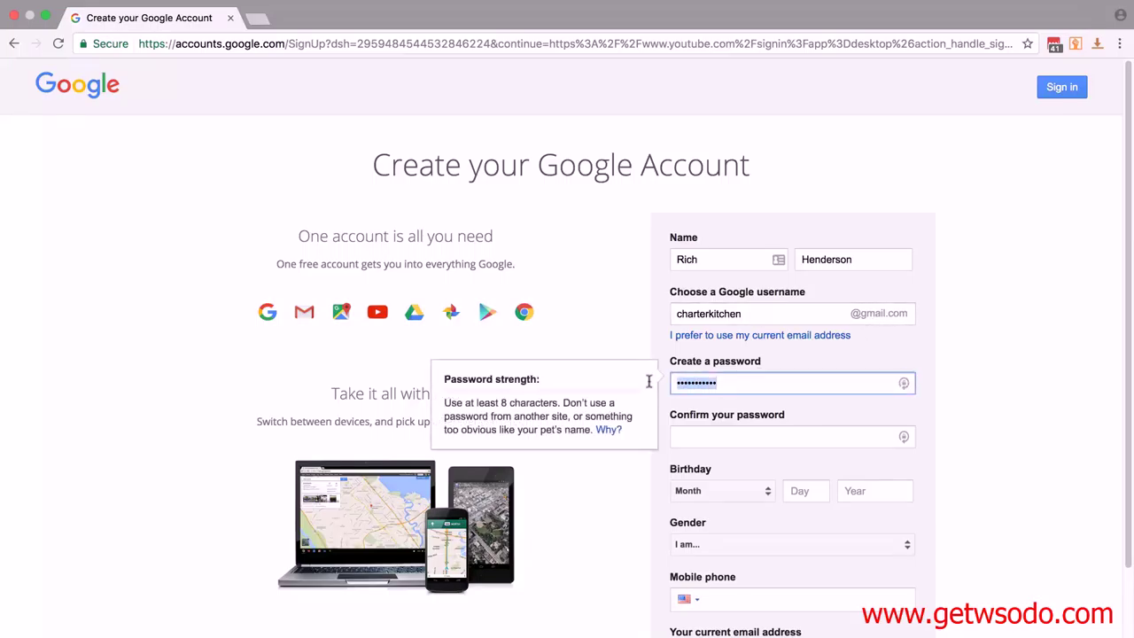
{"action": "left_click", "coordinate": [687, 436]}
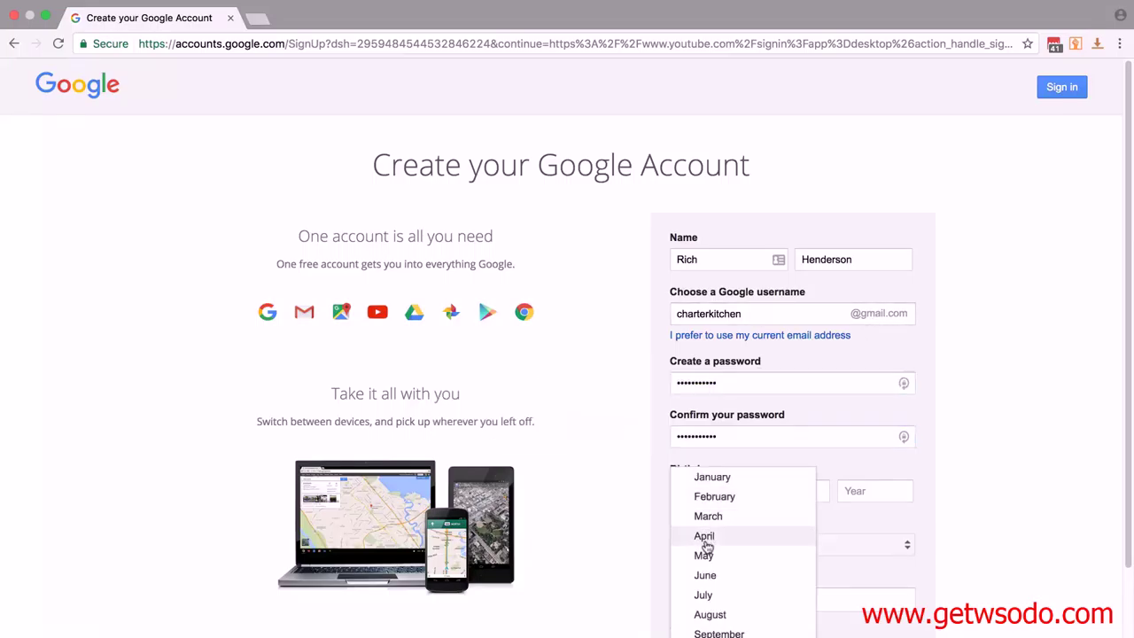
Set the birthday to April 18, 1990 and the gender to Male.
{"action": "left_click", "coordinate": [703, 535]}
{"action": "key", "text": "Tab"}
{"action": "type", "text": "18"}
{"action": "key", "text": "Tab"}
{"action": "type", "text": "1990"}
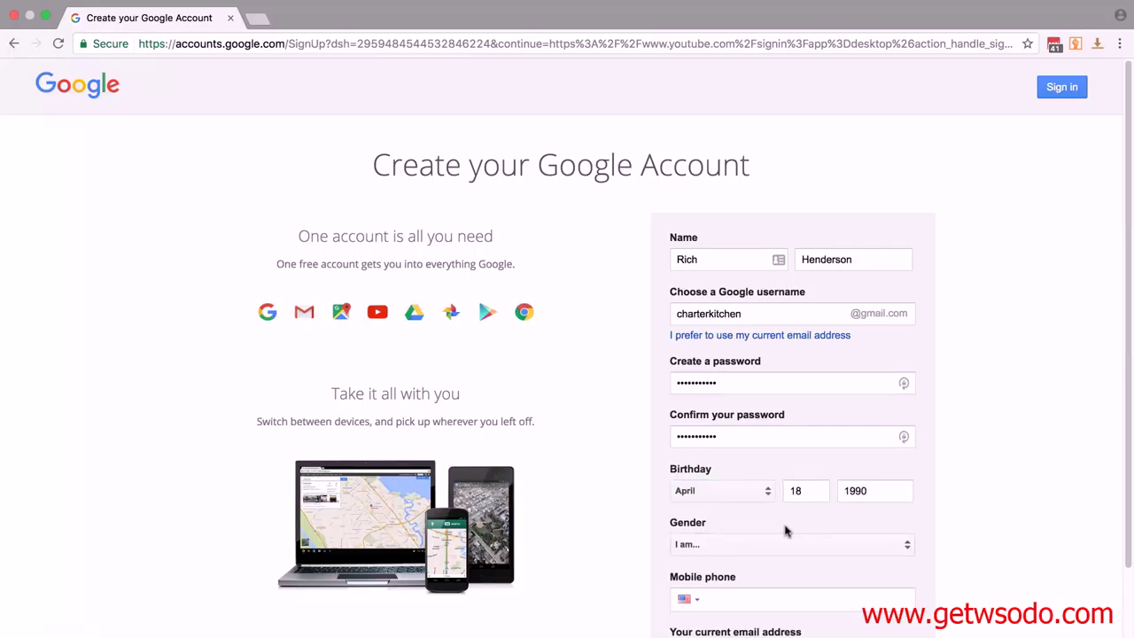
{"action": "left_click", "coordinate": [759, 554]}
{"action": "left_click", "coordinate": [727, 557]}
{"action": "scroll", "coordinate": [810, 433], "scroll_direction": "down", "scroll_amount": 4}
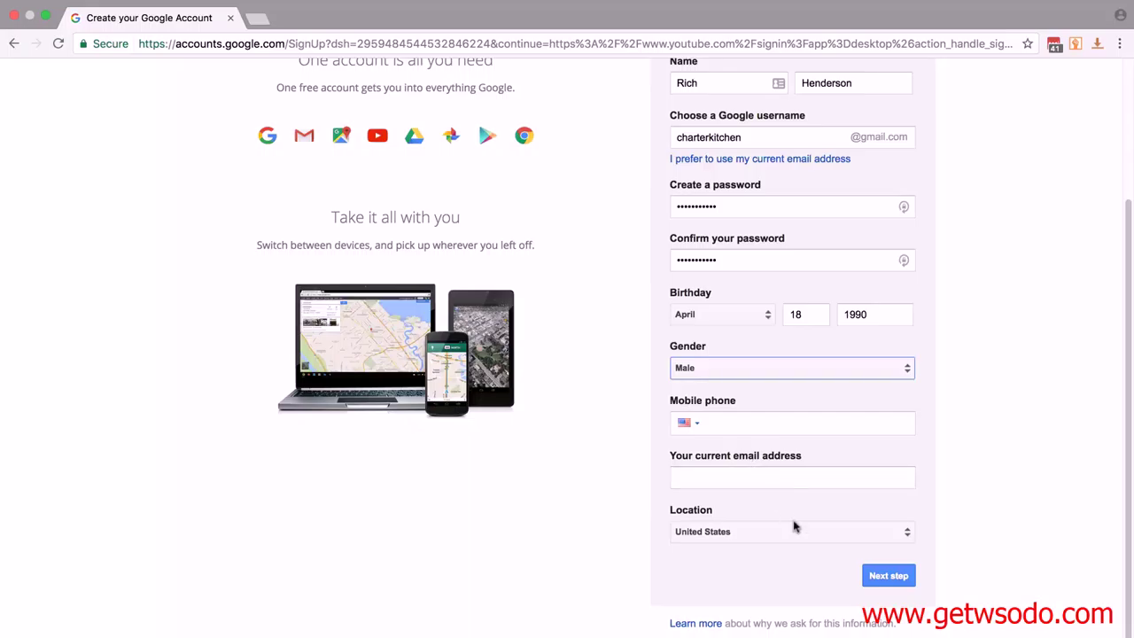
Submit the sign-up form, accept the Privacy and Terms, and continue to YouTube signed in.
{"action": "left_click", "coordinate": [887, 576]}
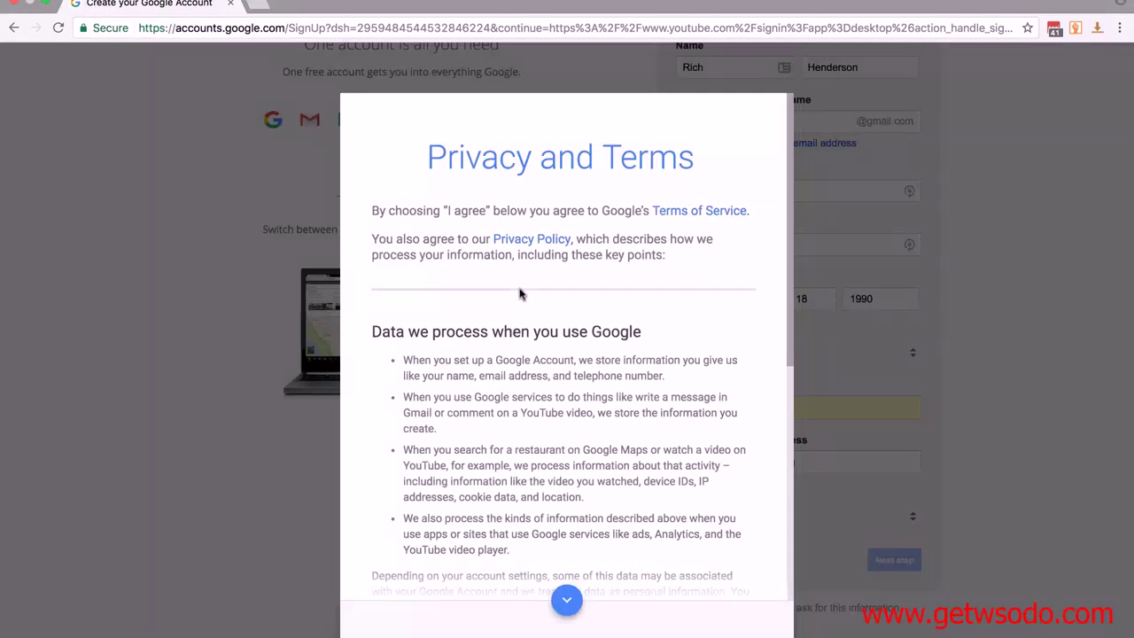
{"action": "scroll", "coordinate": [525, 321], "scroll_direction": "down", "scroll_amount": 5}
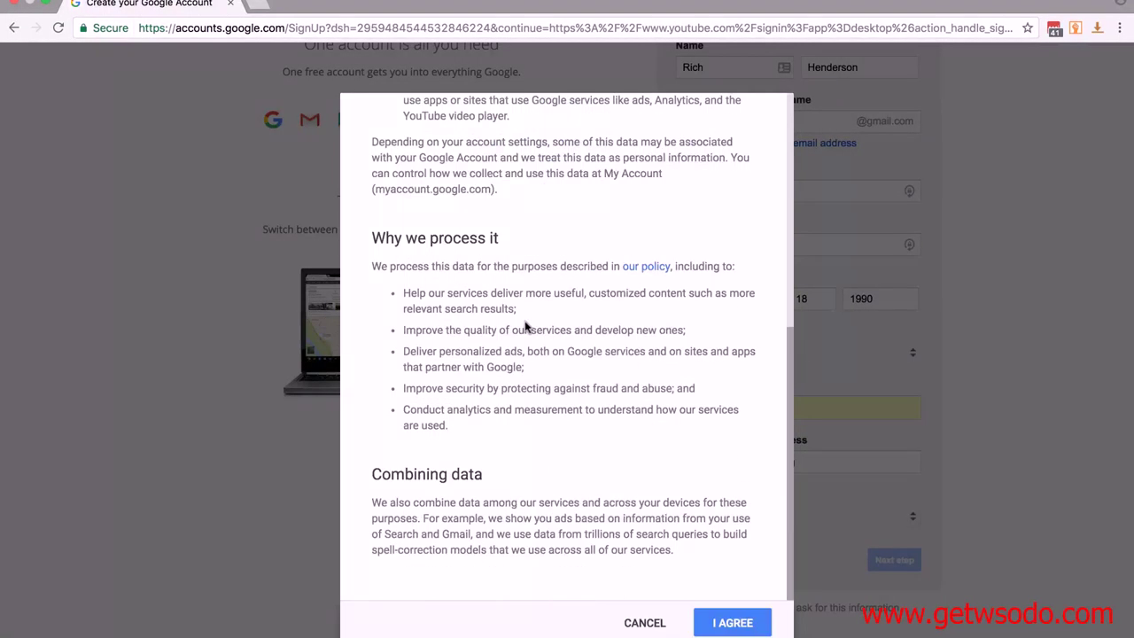
{"action": "left_click", "coordinate": [731, 623]}
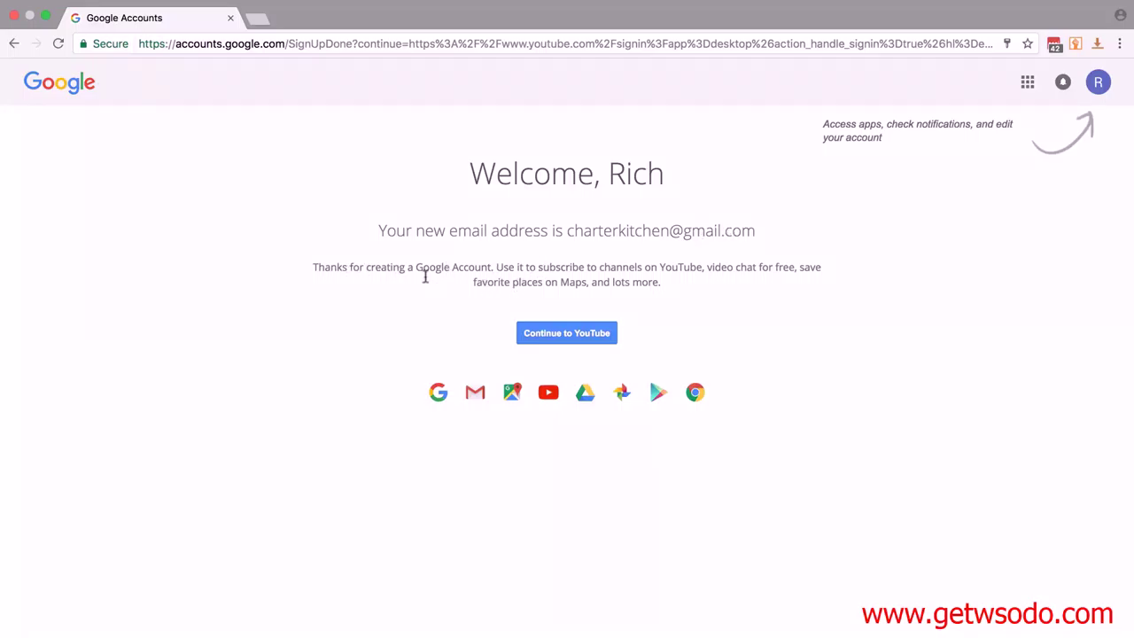
{"action": "left_click", "coordinate": [546, 337]}
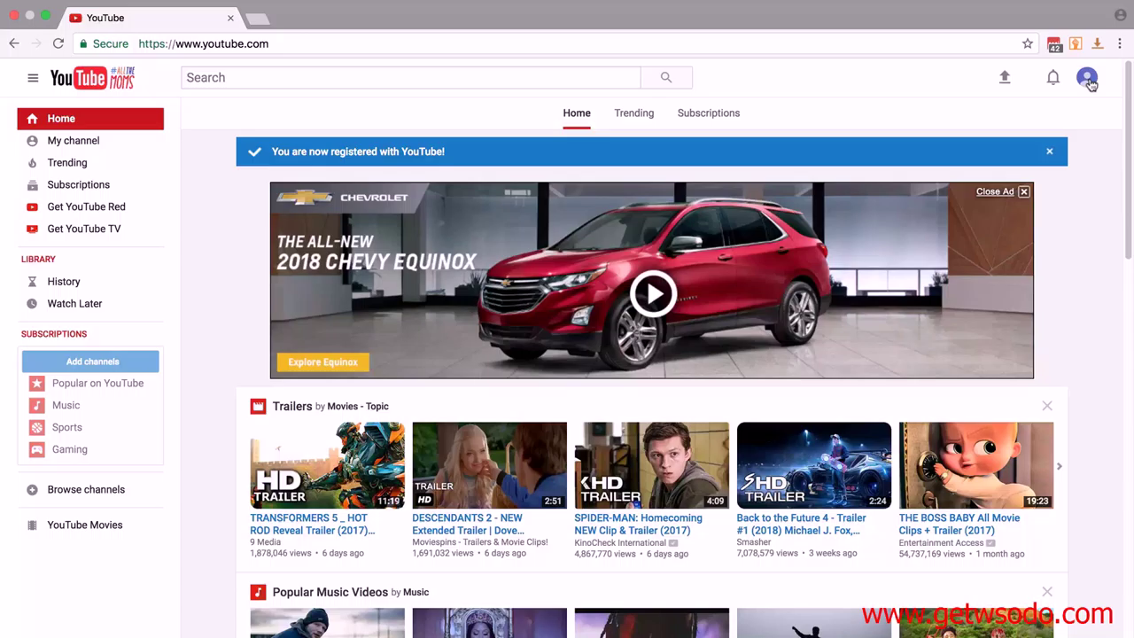
From YouTube account settings, create a channel under the business name 'Charter Kitchen'.
{"action": "left_click", "coordinate": [1088, 79]}
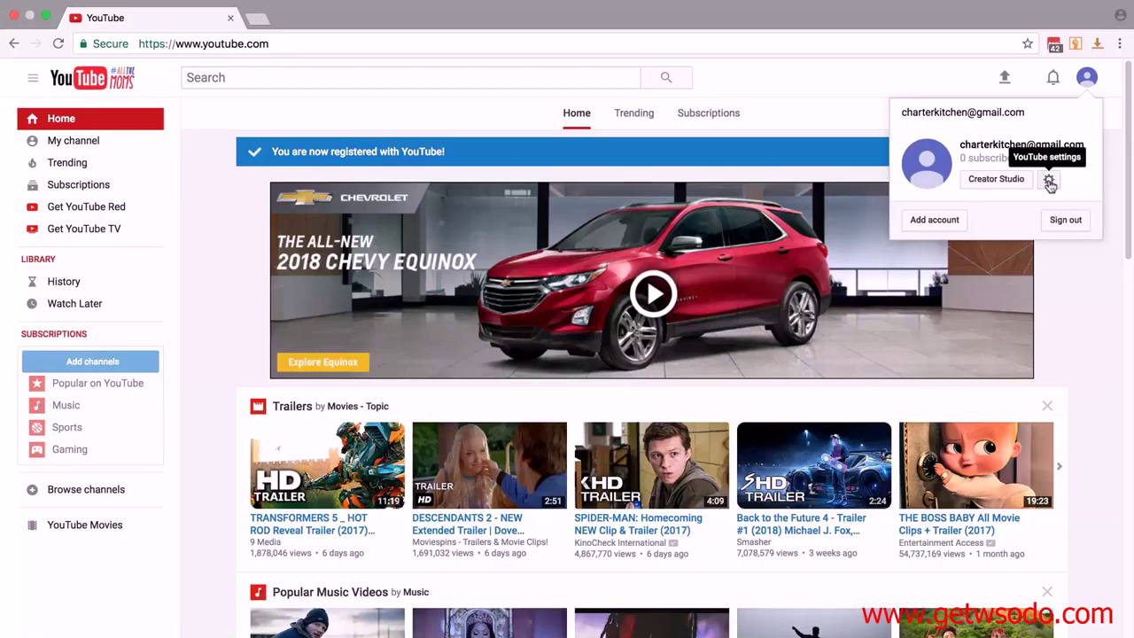
{"action": "left_click", "coordinate": [1049, 181]}
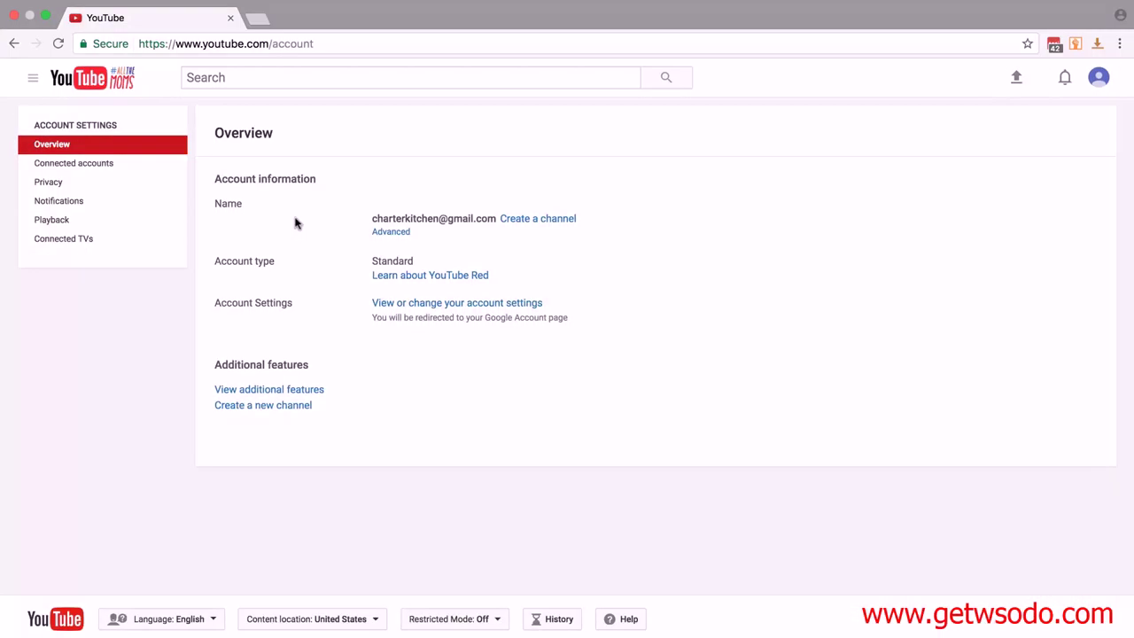
{"action": "left_click", "coordinate": [525, 222]}
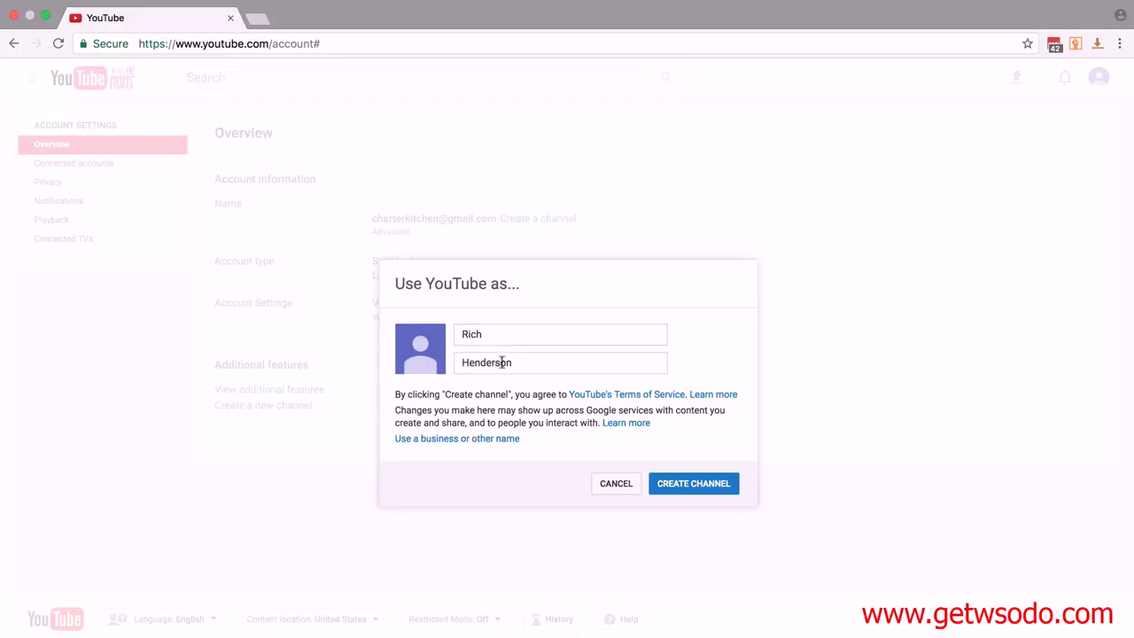
{"action": "left_click", "coordinate": [476, 438]}
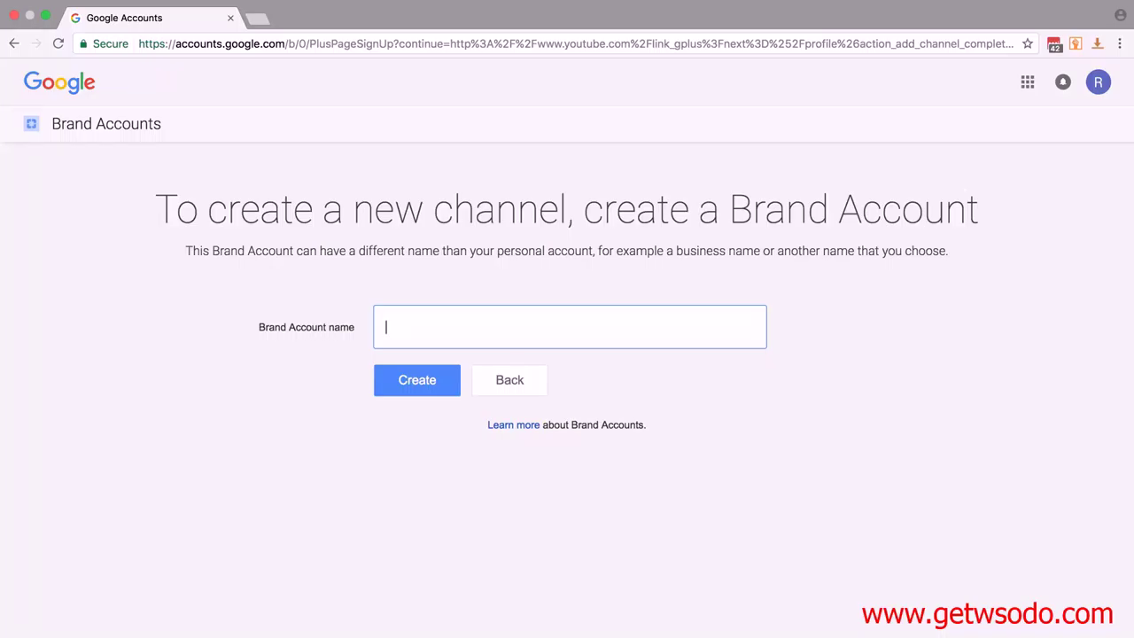
{"action": "type", "text": "Charter Kitchen"}
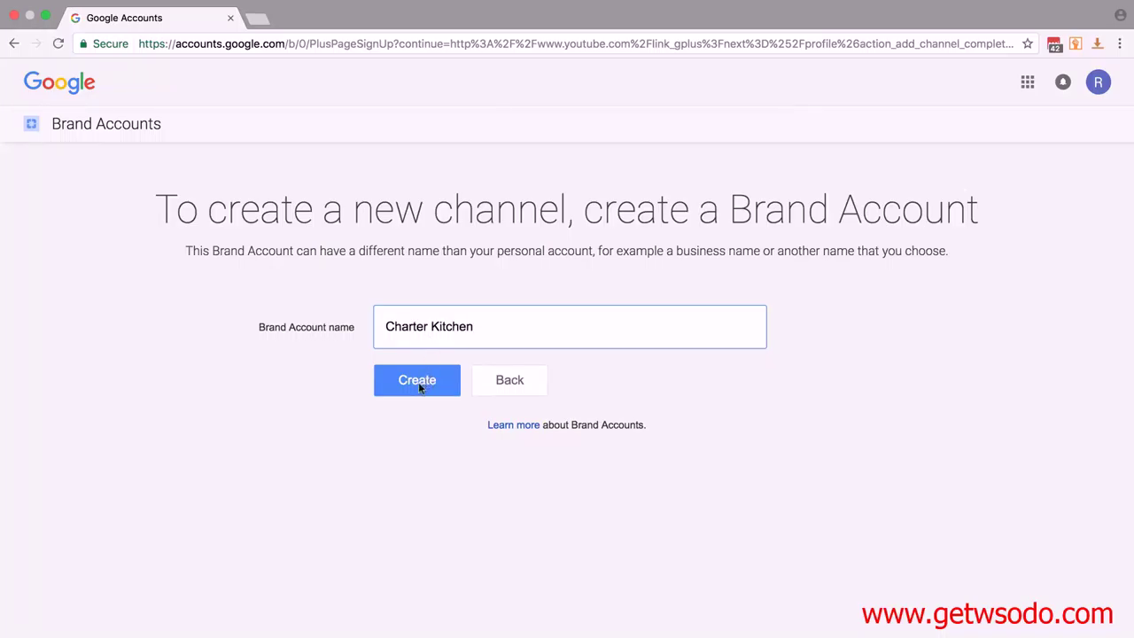
{"action": "left_click", "coordinate": [418, 381]}
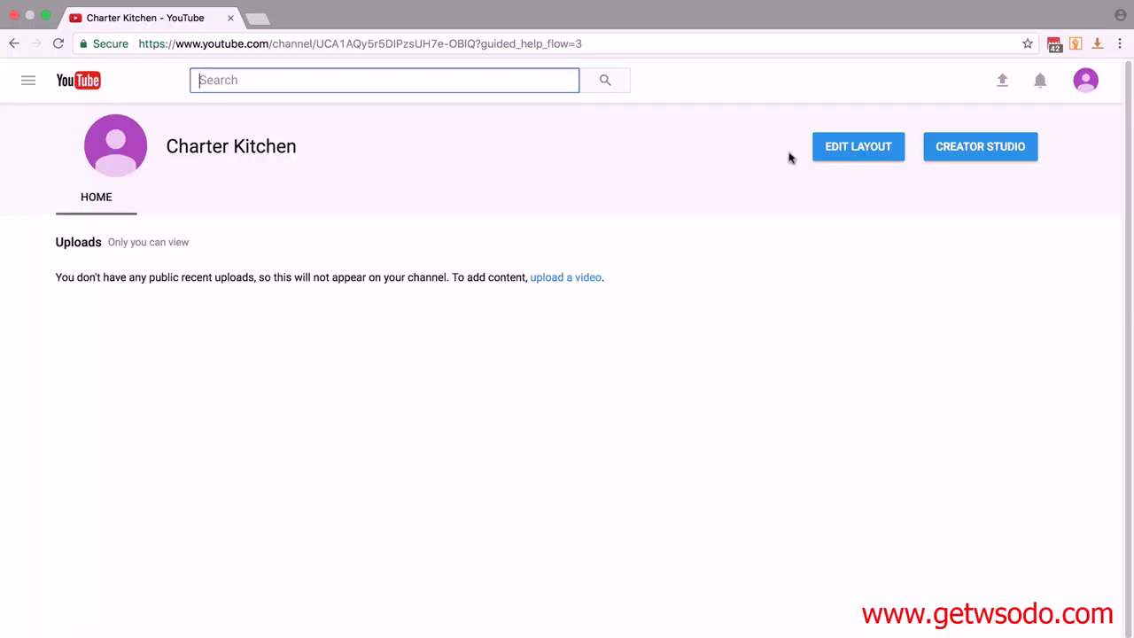
Put the Charter Kitchen channel in its editing layout and begin changing the channel icon.
{"action": "left_click", "coordinate": [826, 157]}
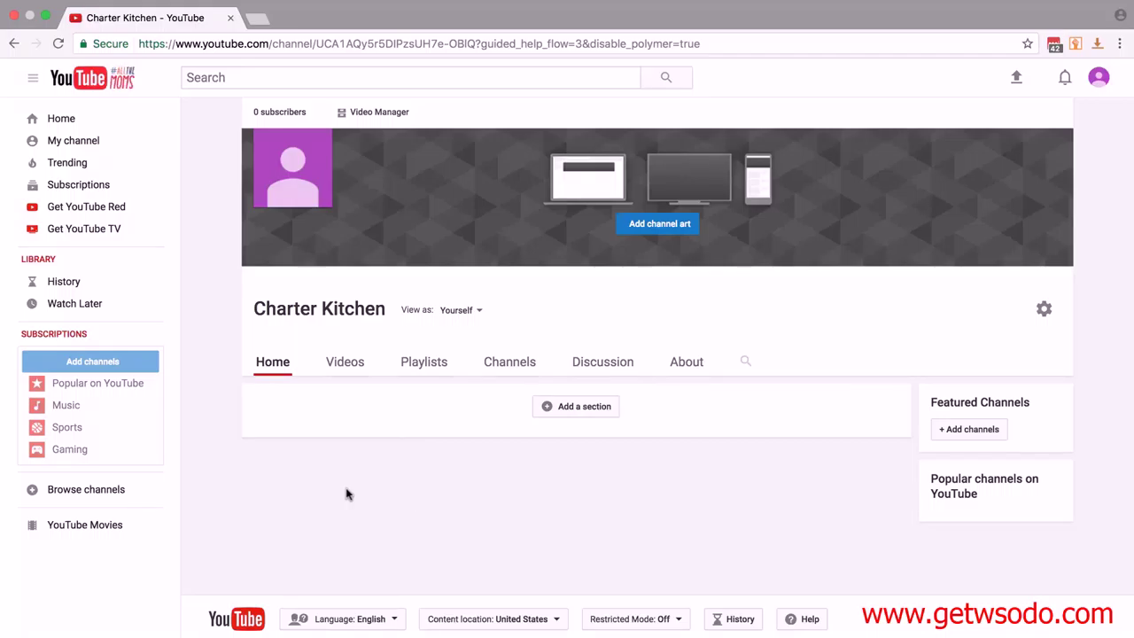
{"action": "mouse_move", "coordinate": [293, 167]}
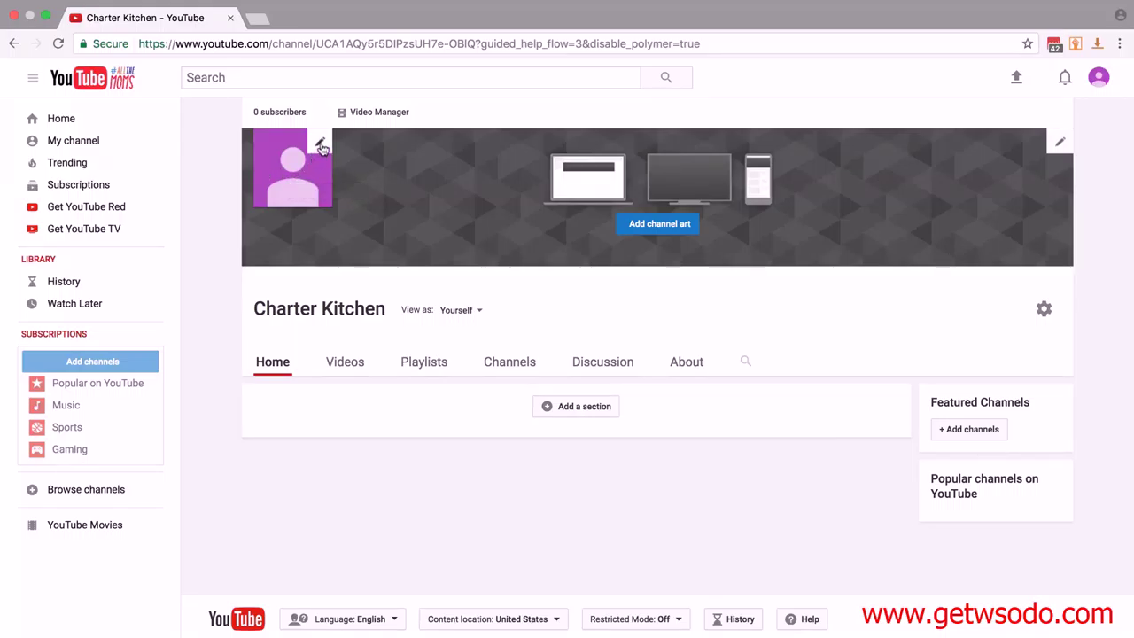
{"action": "left_click", "coordinate": [321, 148]}
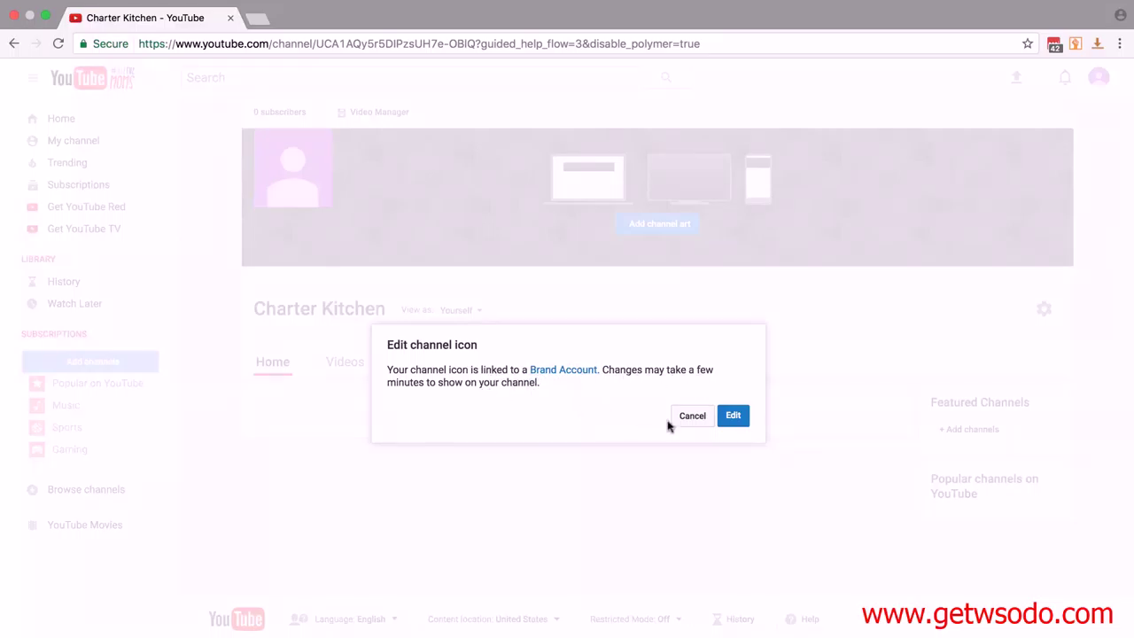
{"action": "left_click", "coordinate": [735, 420]}
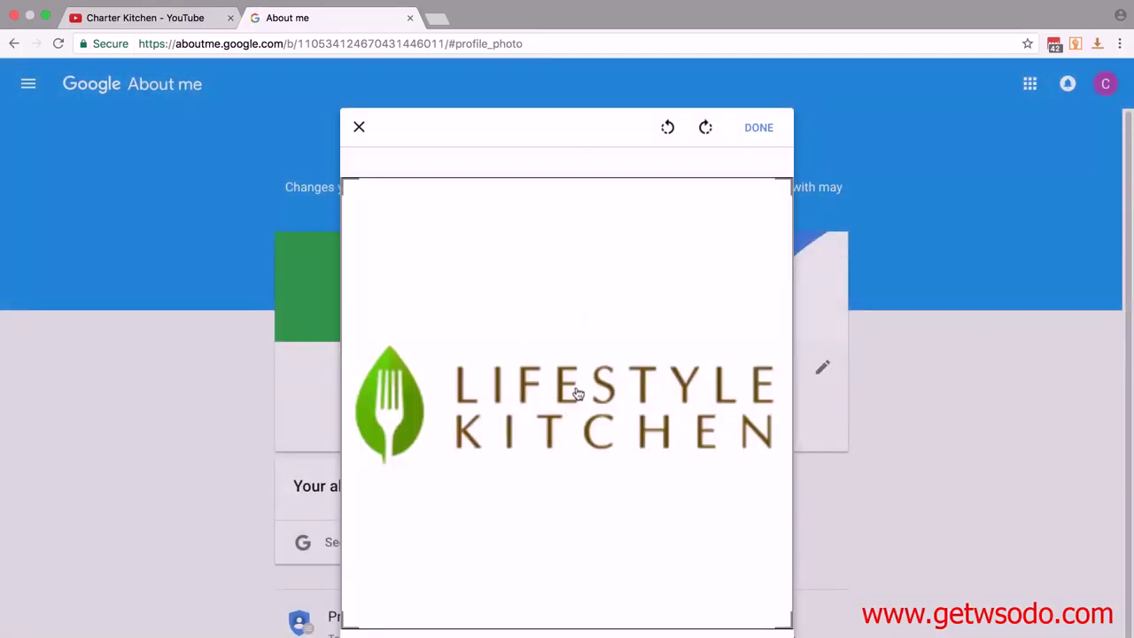
Save the cropped Lifestyle Kitchen logo as the profile photo and return to the YouTube tab.
{"action": "left_click", "coordinate": [758, 129]}
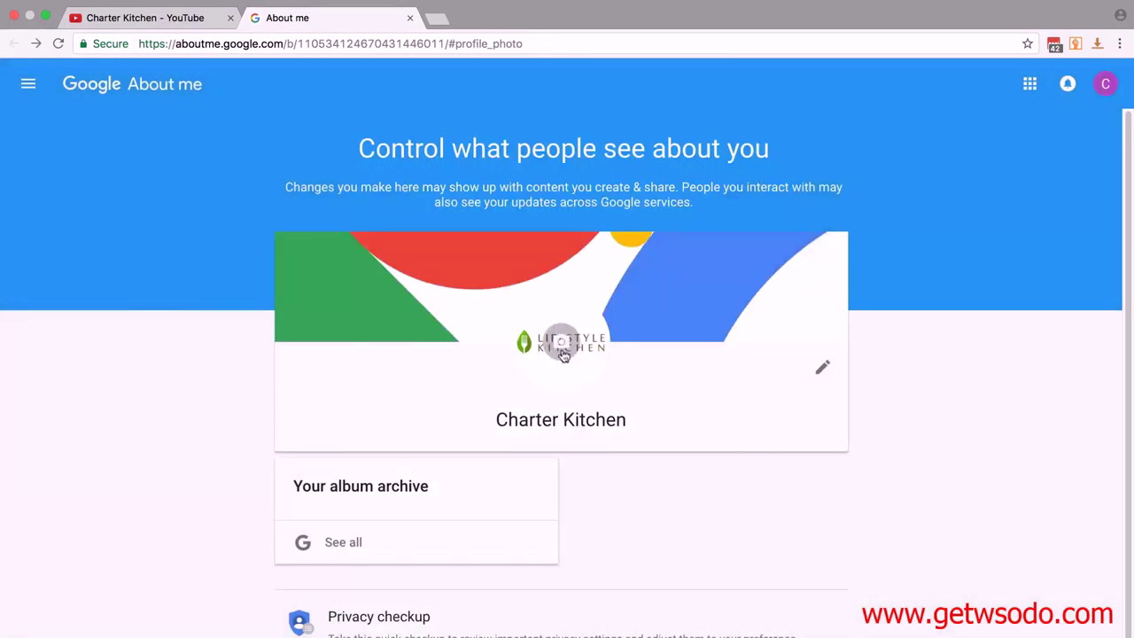
{"action": "key", "text": "ctrl+shift+Tab"}
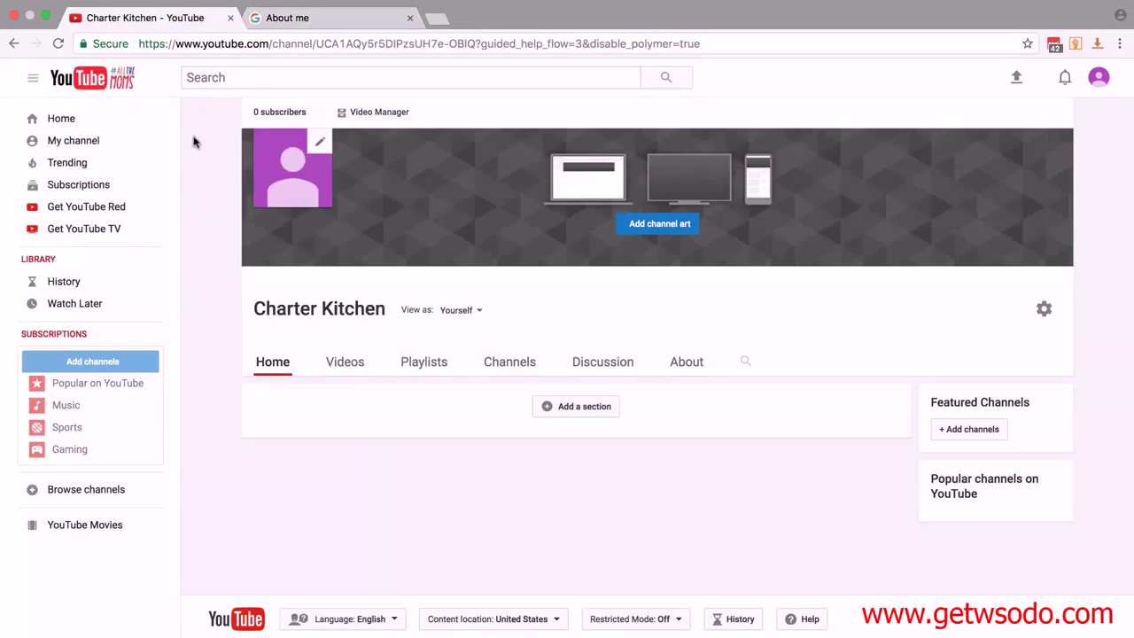
Reload the channel page and set a noodle salad food photo as the channel art banner.
{"action": "right_click", "coordinate": [205, 147]}
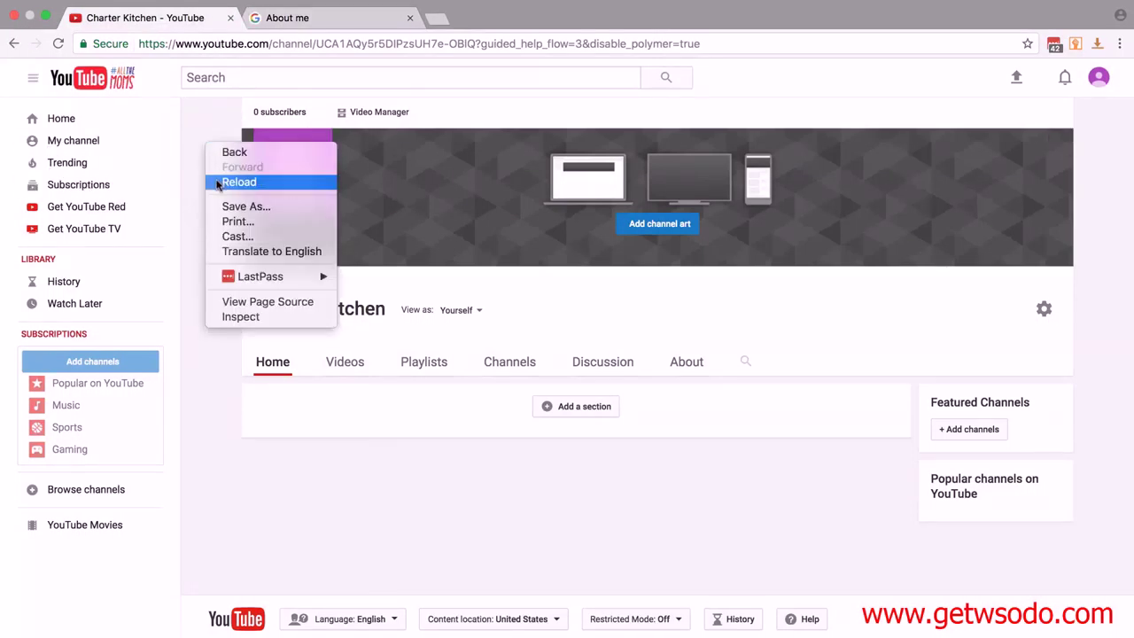
{"action": "left_click", "coordinate": [217, 181]}
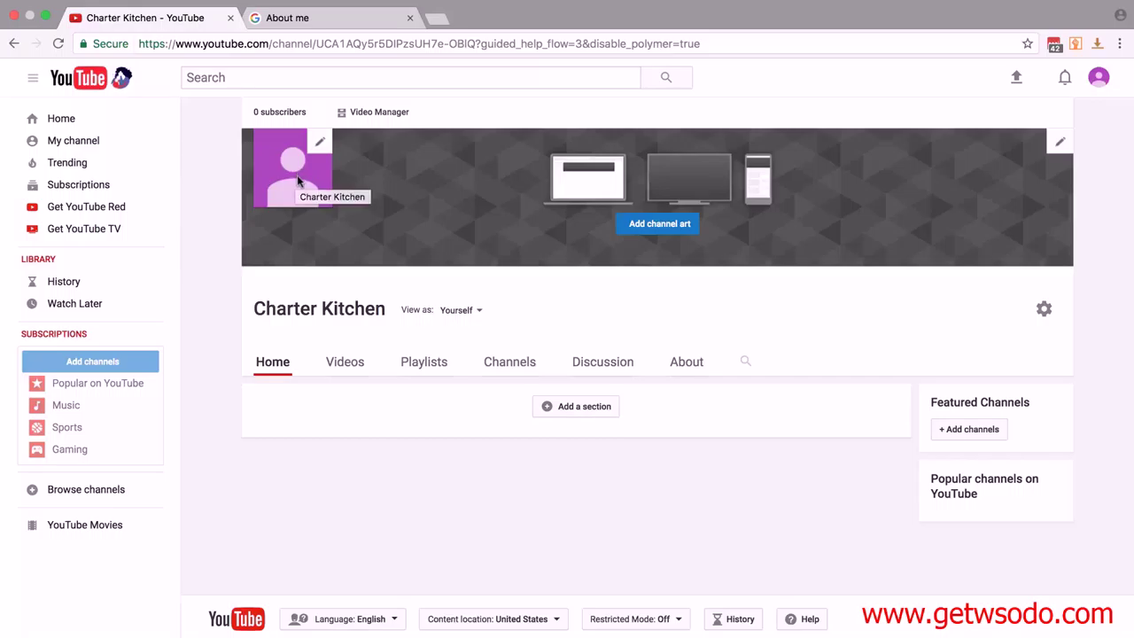
{"action": "left_click", "coordinate": [656, 226]}
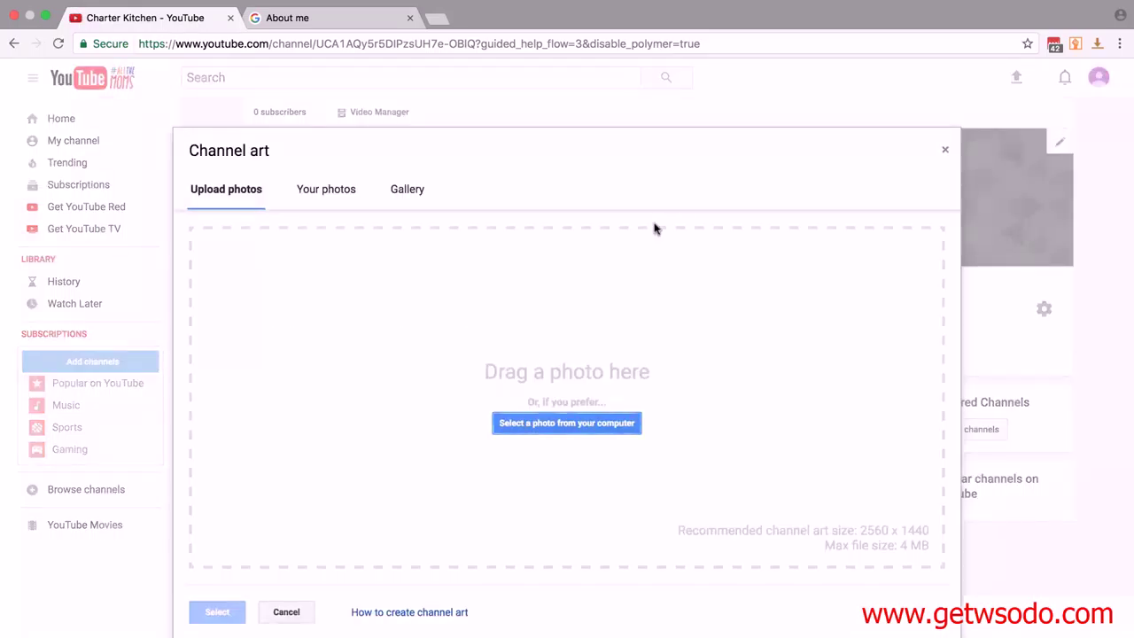
{"action": "left_click", "coordinate": [553, 423]}
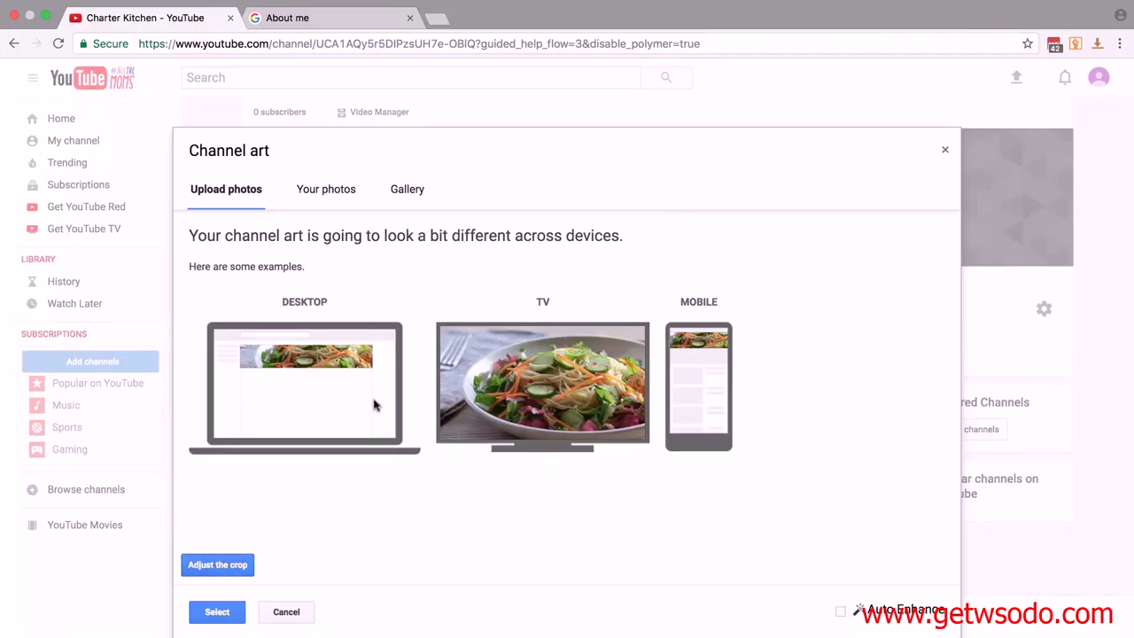
{"action": "left_click", "coordinate": [216, 612]}
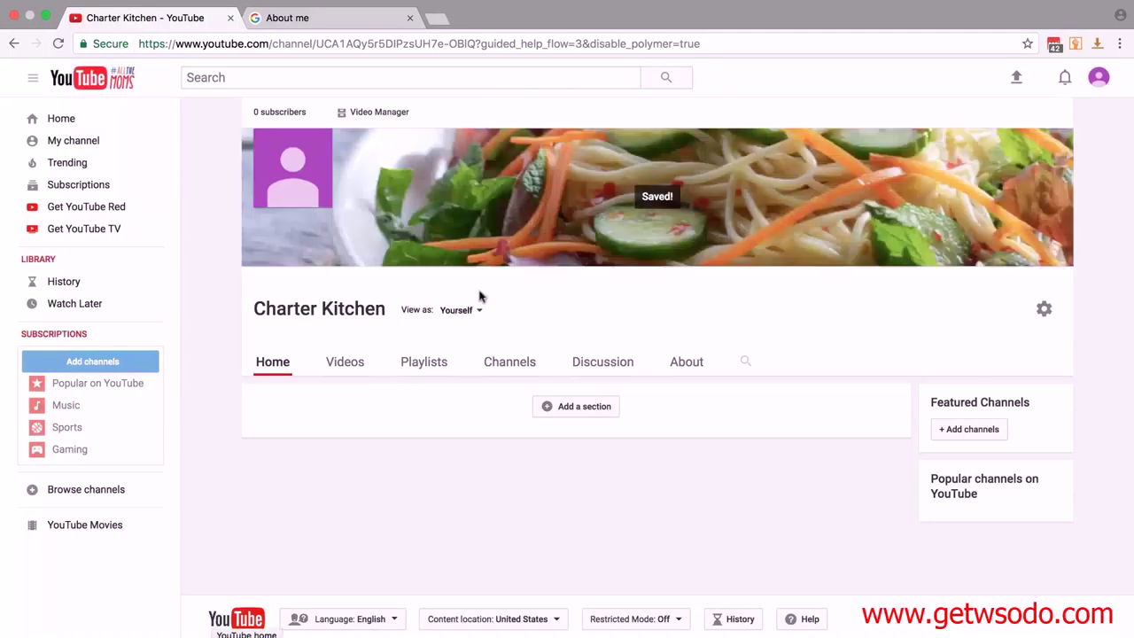